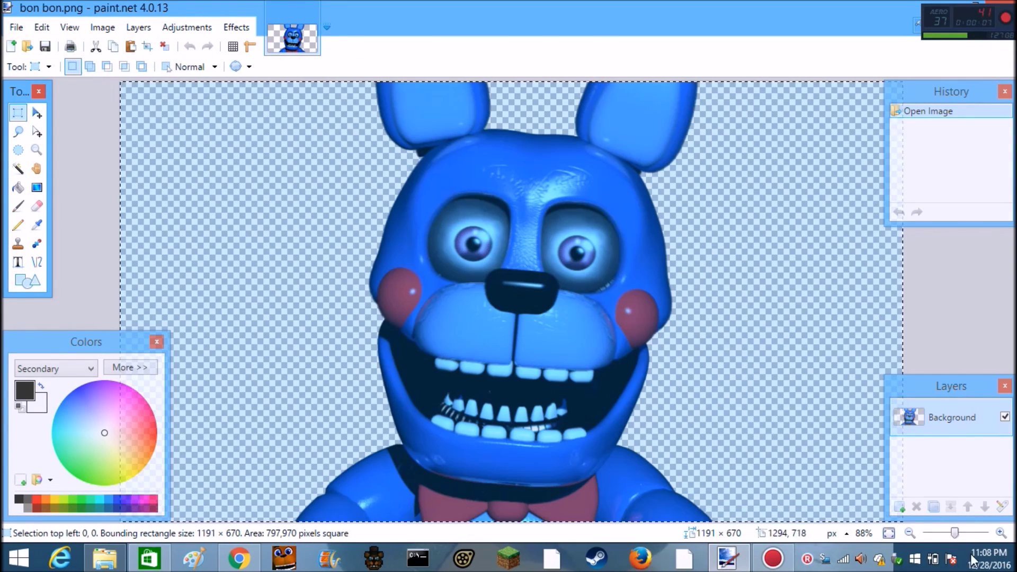
- Shift the whole image's hue to purple with new saturation and lightness, then deselect
click(239, 112)
drag(174, 237, 155, 236)
drag(111, 163, 146, 164)
mouse_move(72, 199)
mouse_down()
mouse_move(175, 200)
mouse_move(154, 203)
mouse_up()
mouse_move(150, 169)
mouse_down()
mouse_move(85, 168)
mouse_move(182, 169)
mouse_move(99, 200)
mouse_up()
click(215, 272)
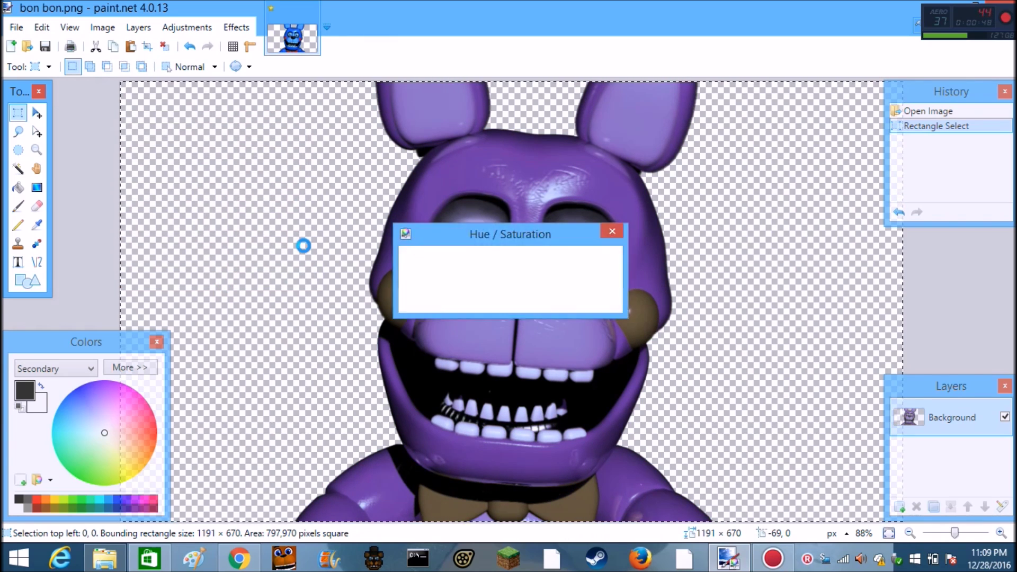
click(173, 229)
- Duplicate an elliptical patch of the face onto the forehead and deselect it
key(ctrl+c)
key(ctrl+v)
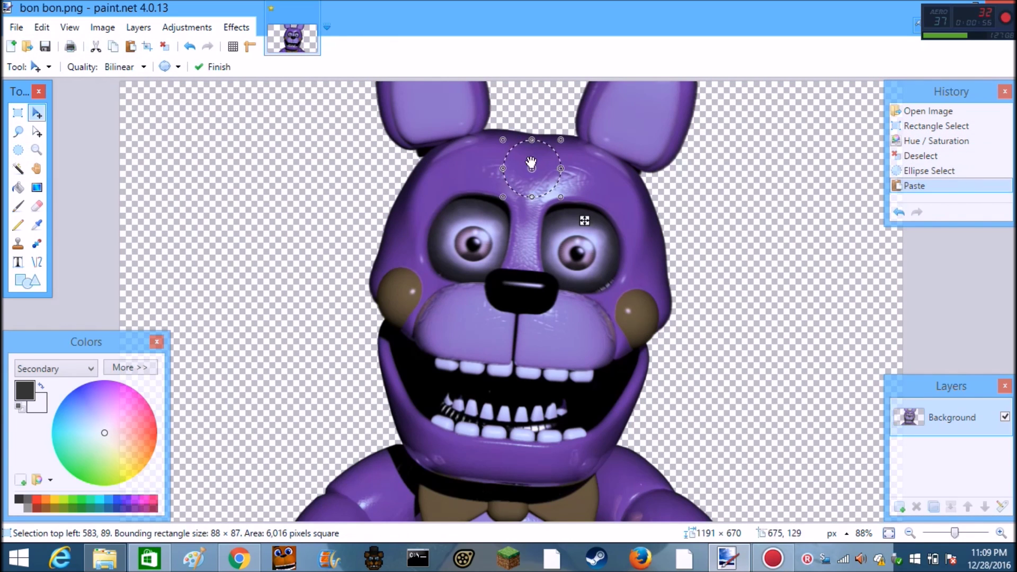
drag(399, 276, 528, 166)
key(s)
key(ctrl+d)
- Magic Wand select the left cheek with adjusted tolerance, undoing a stray erase
key(s)
key(s)
click(404, 310)
mouse_move(354, 67)
mouse_down()
mouse_move(343, 83)
mouse_move(341, 74)
mouse_up()
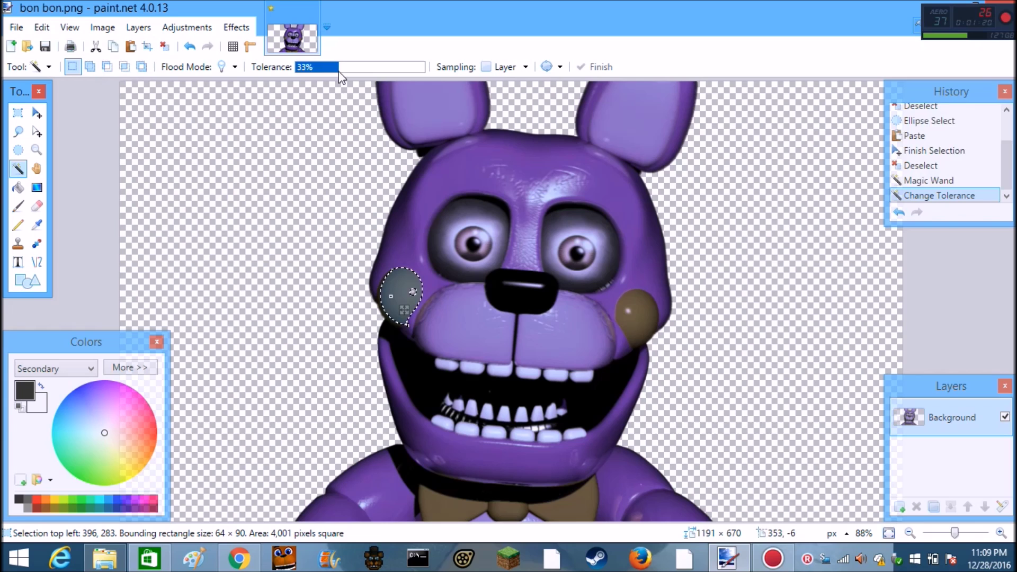
click(37, 206)
key(ctrl+z)
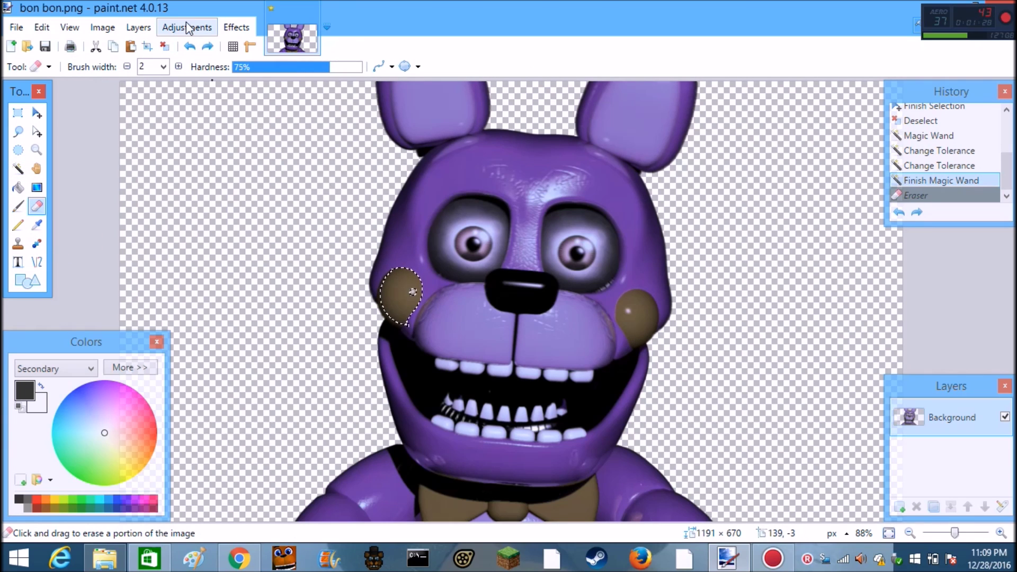
key(ctrl+shift+u)
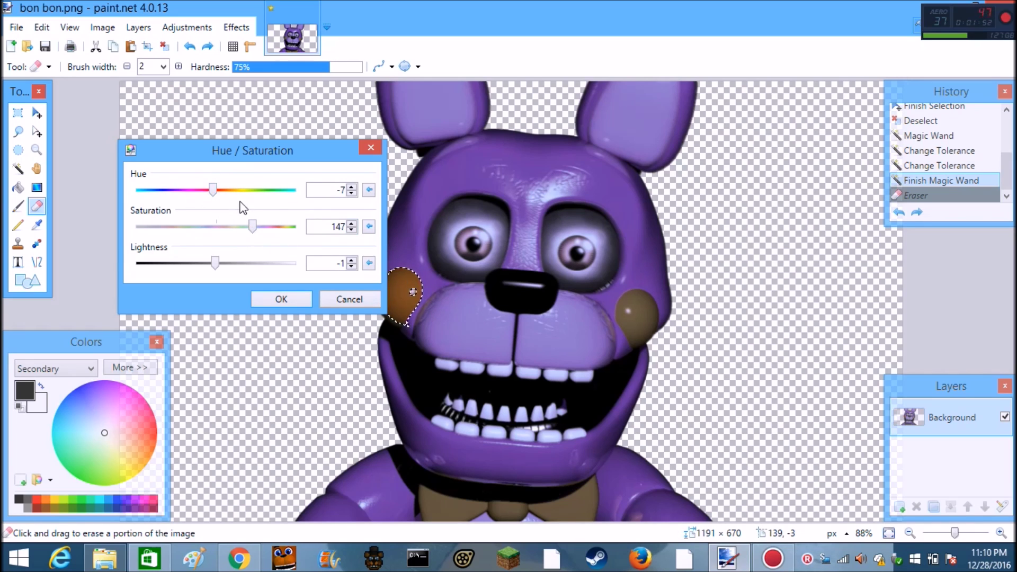
- Apply the red colour to the left cheek and duplicate it
click(281, 299)
key(ctrl+c)
key(ctrl+v)
- Fit the red cheek copy over the right cheek by moving, resizing and rotating it
drag(401, 294, 629, 313)
drag(557, 314, 566, 315)
mouse_move(635, 294)
mouse_down()
mouse_move(596, 302)
mouse_move(610, 290)
mouse_up()
drag(589, 232, 373, 190)
drag(417, 280, 412, 280)
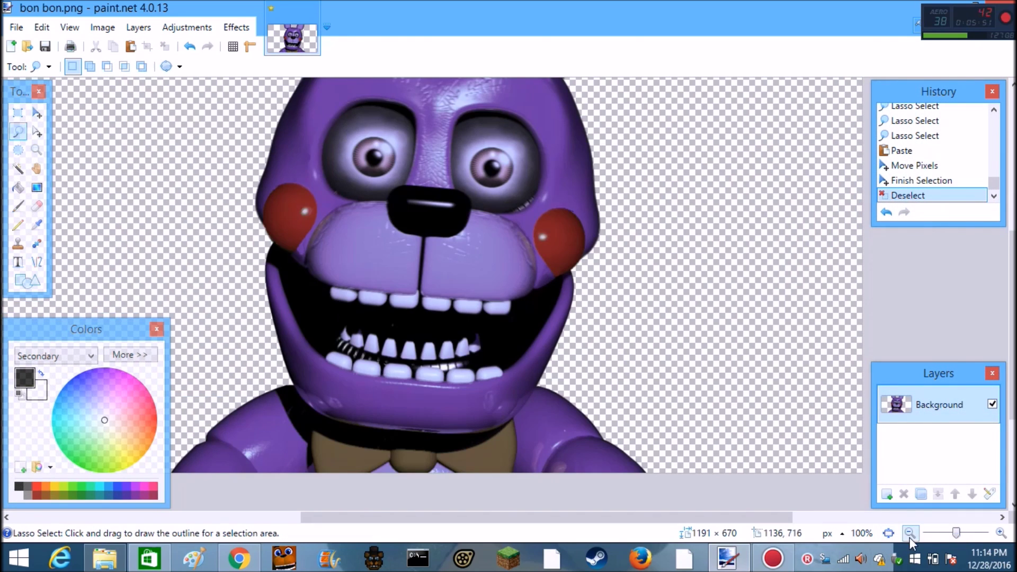
- Select the bowtie with the Magic Wand and recolour it via Hue / Saturation
double_click(909, 533)
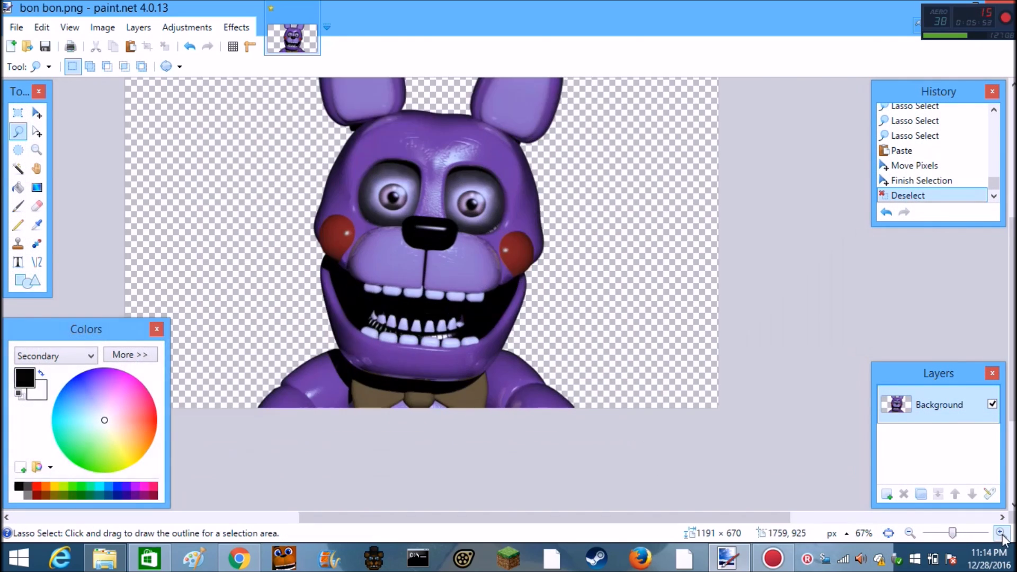
scroll(873, 480, up, 3)
scroll(873, 480, down, 1)
scroll(862, 497, down, 1)
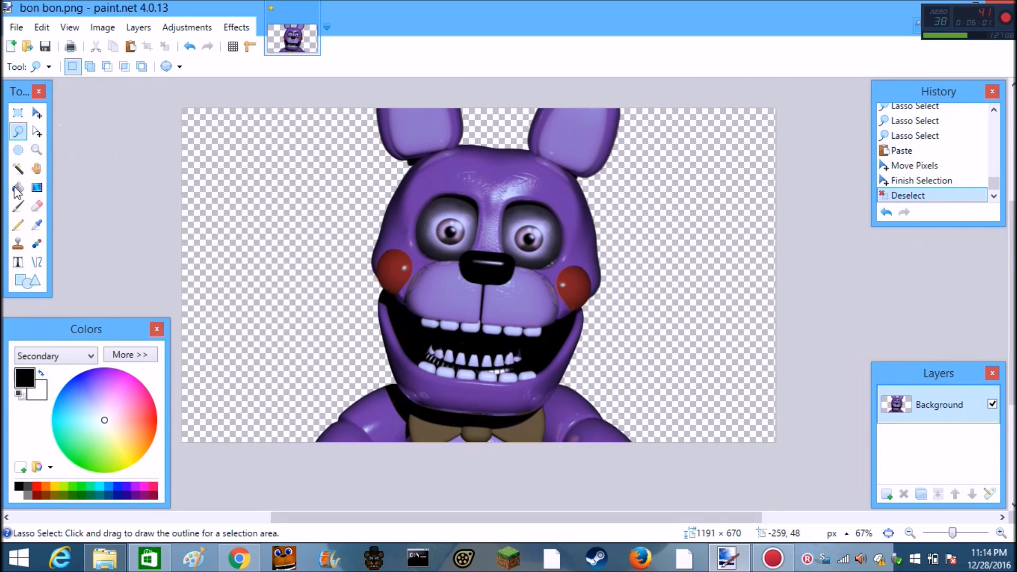
click(18, 168)
click(454, 436)
click(463, 445)
click(187, 28)
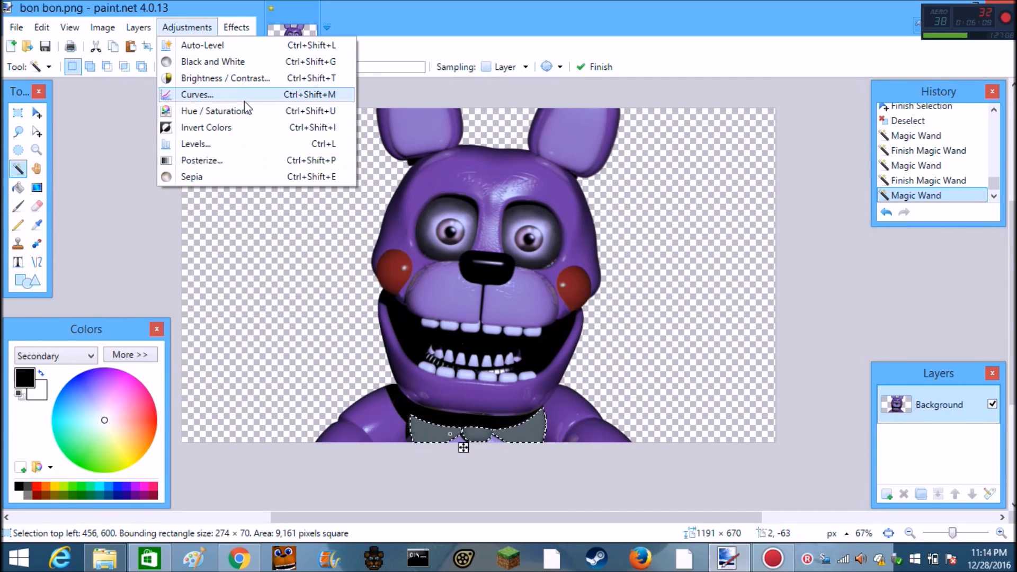
click(214, 110)
drag(512, 194, 237, 118)
click(263, 268)
- Zoom in and outline the left eye's iris with Ellipse Select
key(ctrl+plus)
key(ctrl+plus)
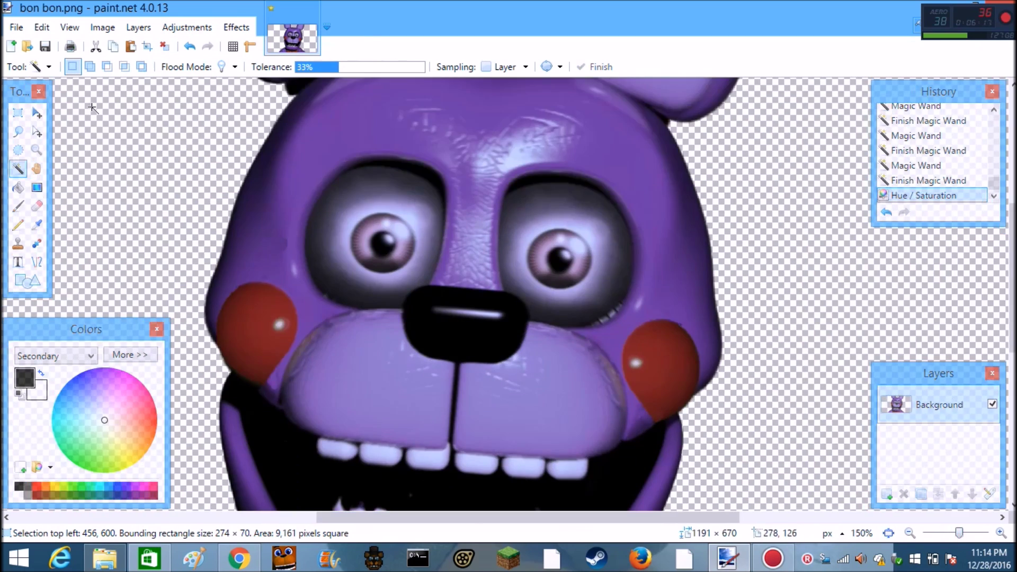
click(18, 148)
drag(416, 213, 361, 256)
- Turn the left iris pink with Hue / Saturation and paste a copy over the right eye
click(187, 27)
click(215, 110)
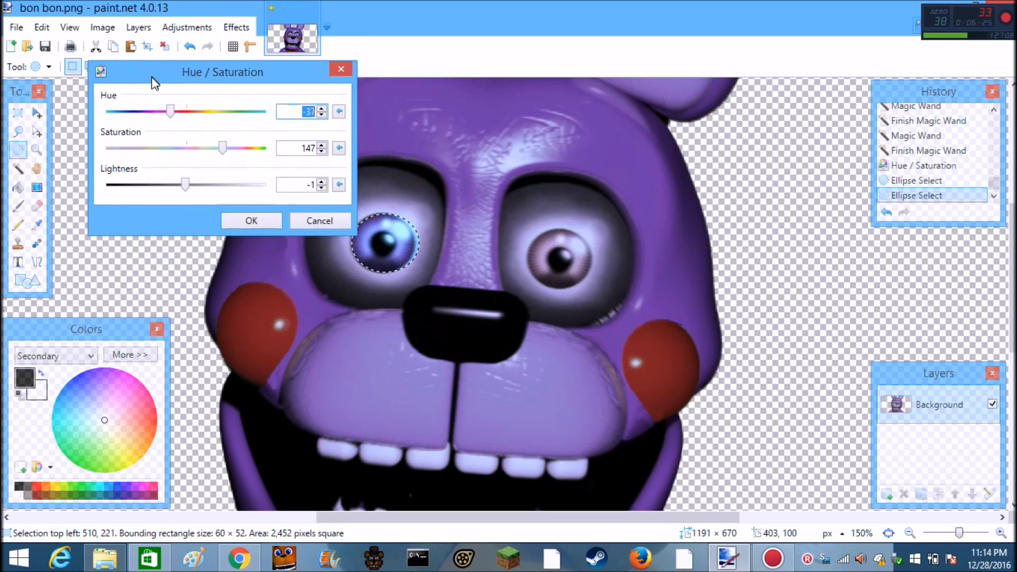
drag(211, 100, 547, 271)
drag(591, 311, 608, 311)
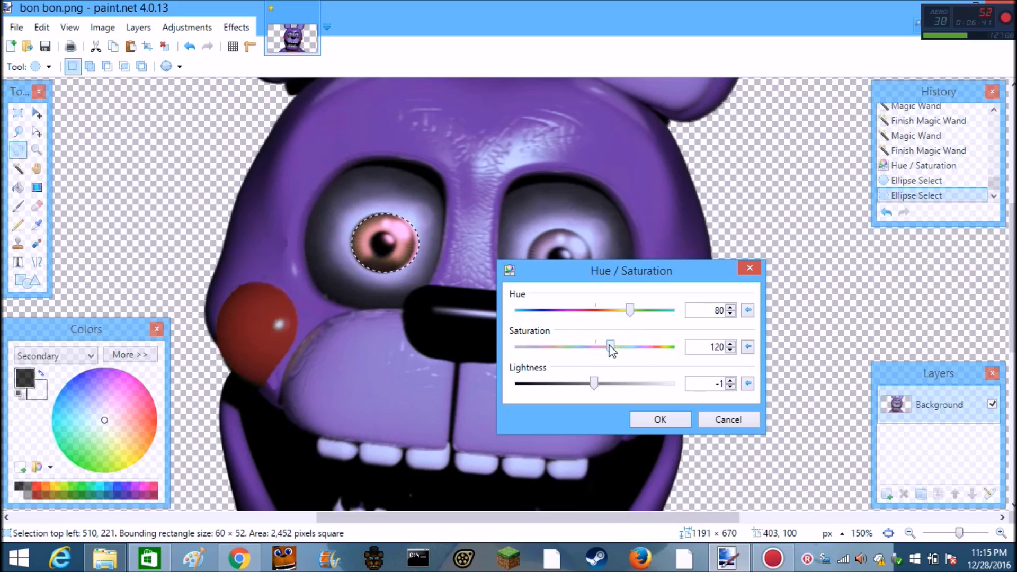
click(660, 420)
click(113, 45)
drag(397, 241, 582, 258)
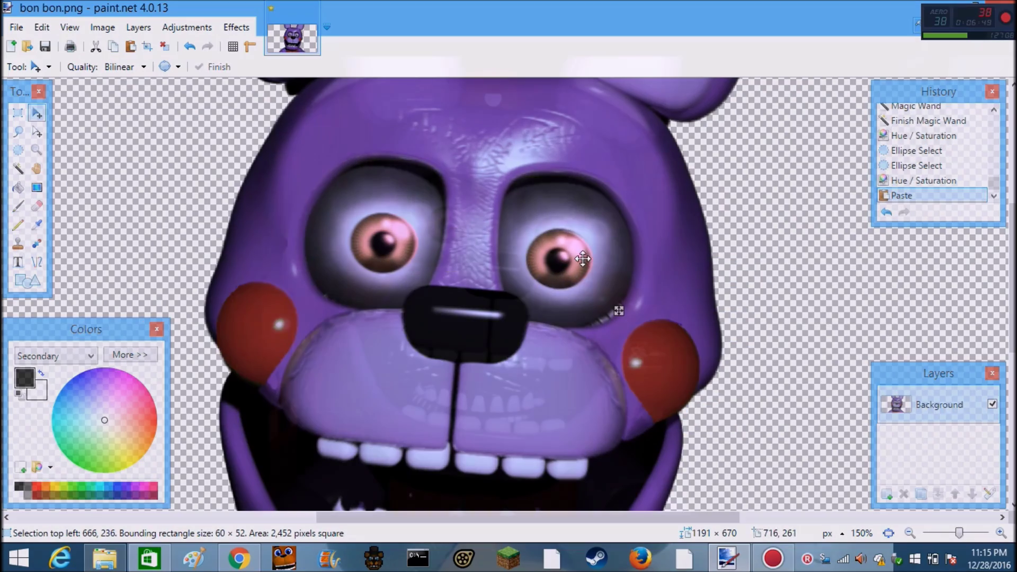